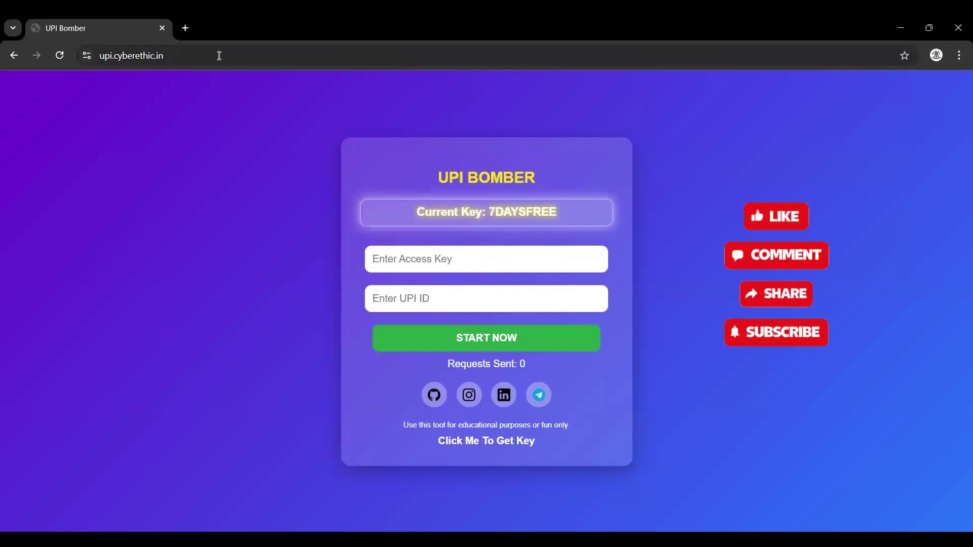
key("Tab")
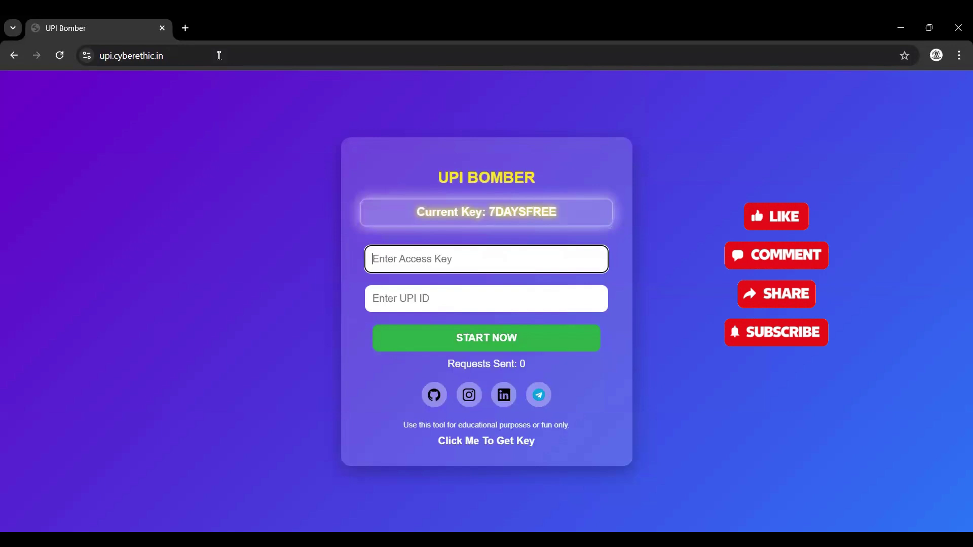
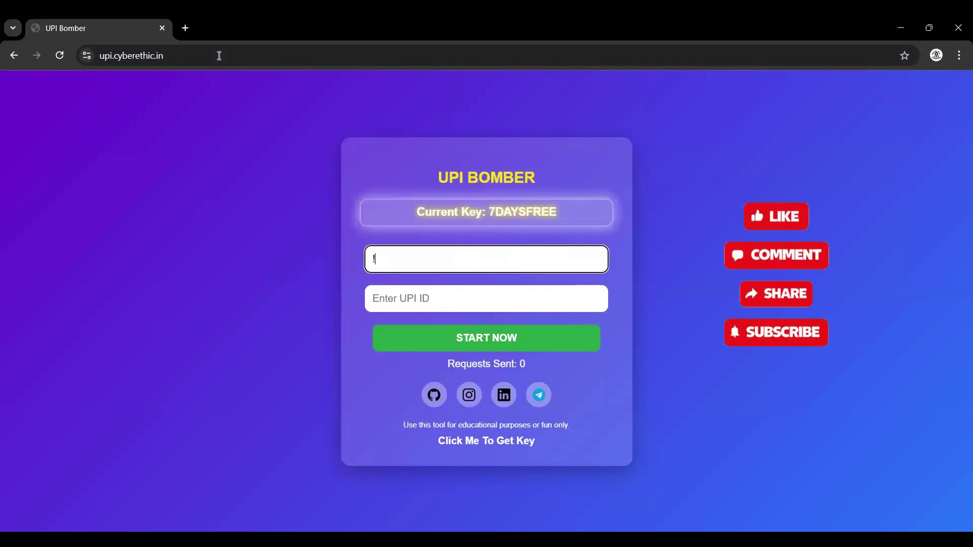
key("BackSpace")
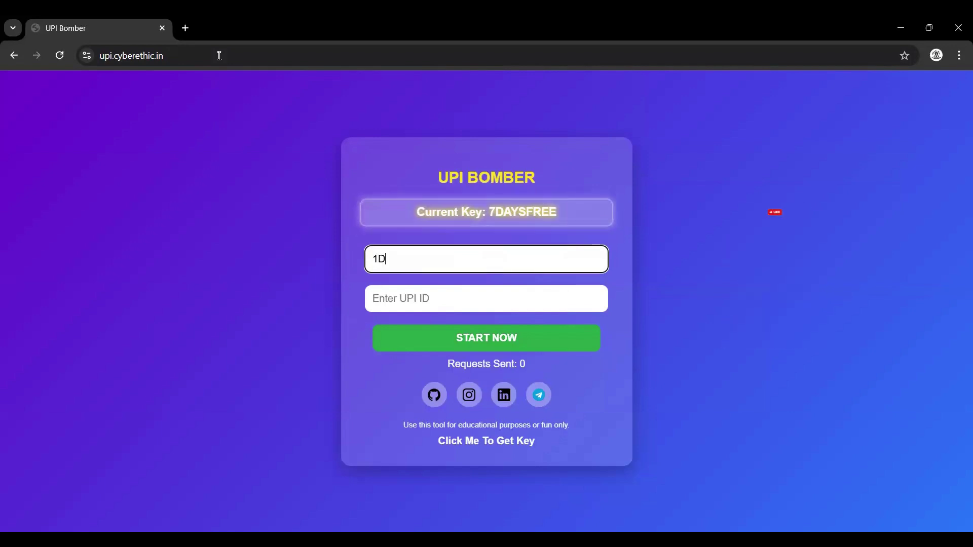
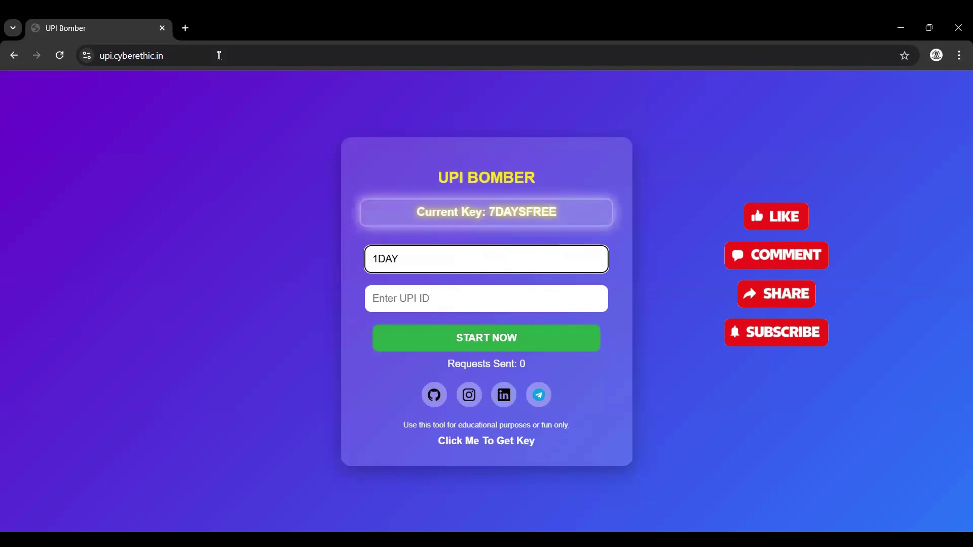
key("Tab")
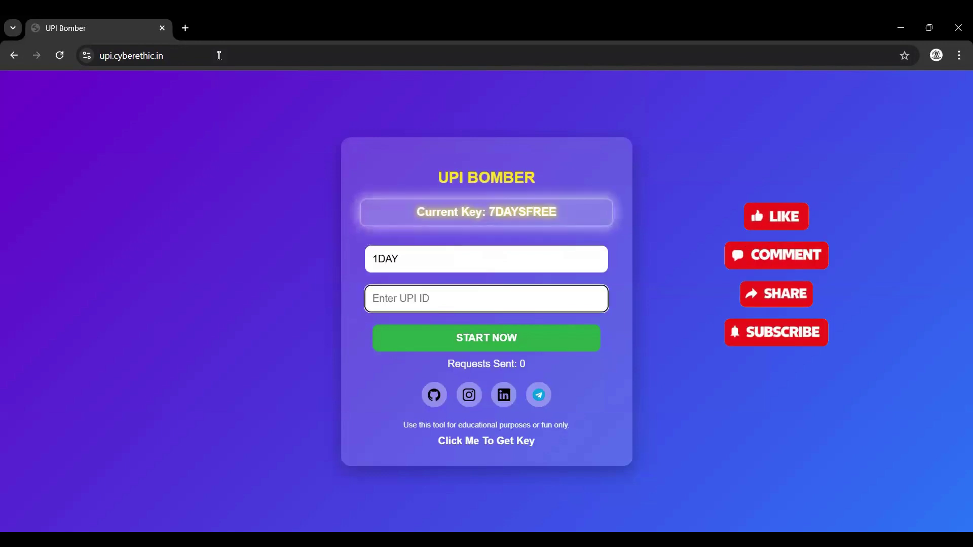
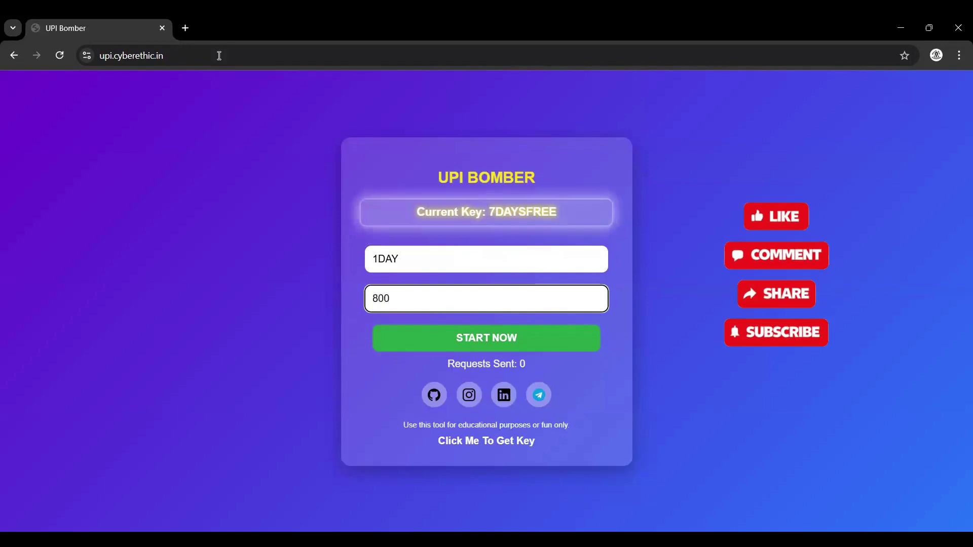
Step: Enter the recipient's UPI ID, correcting the mistyped digits
key("BackSpace")
key("BackSpace")
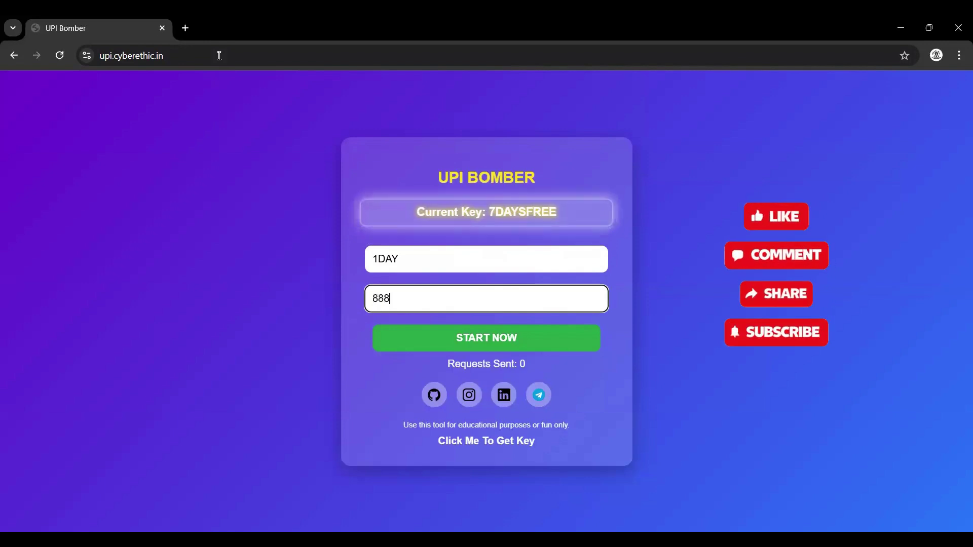
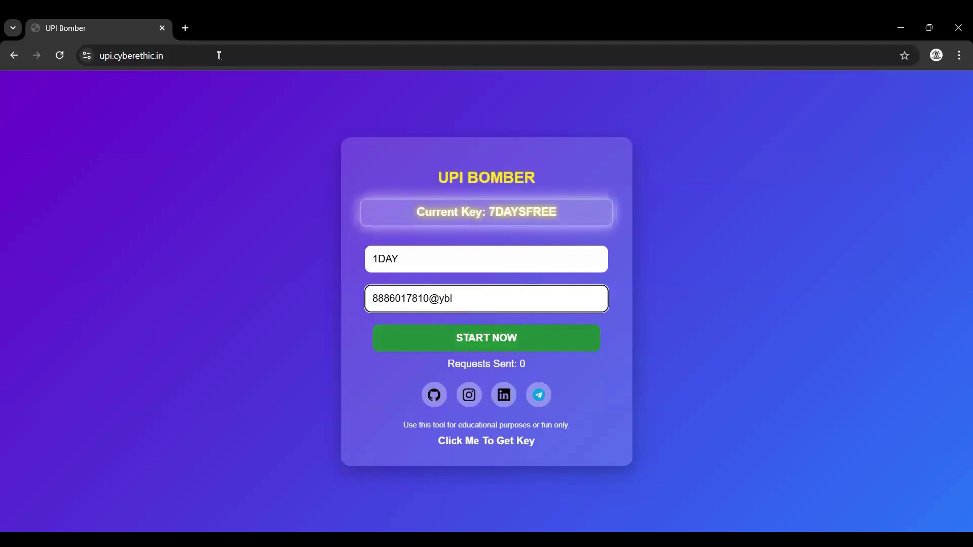
Step: Start sending requests with the 1DAY key and entered UPI ID
key("Return")
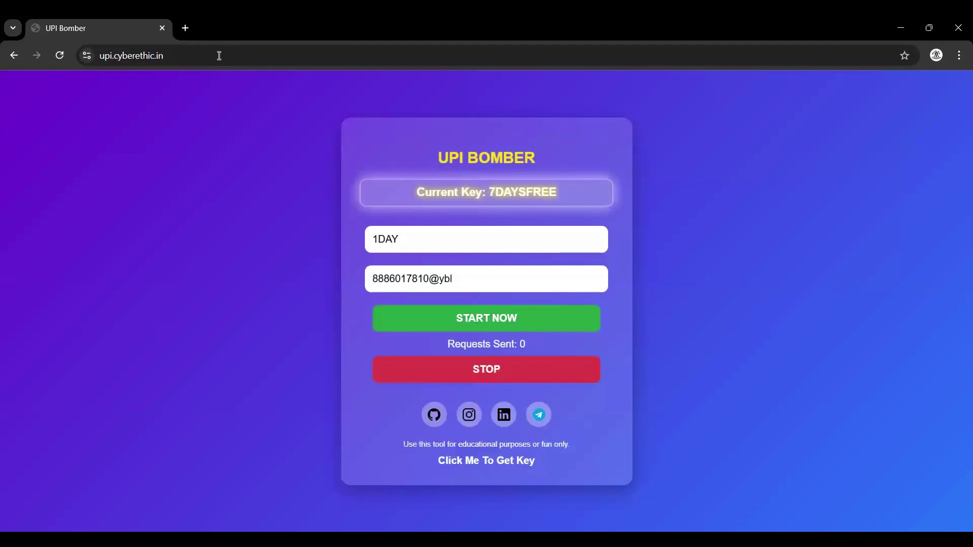